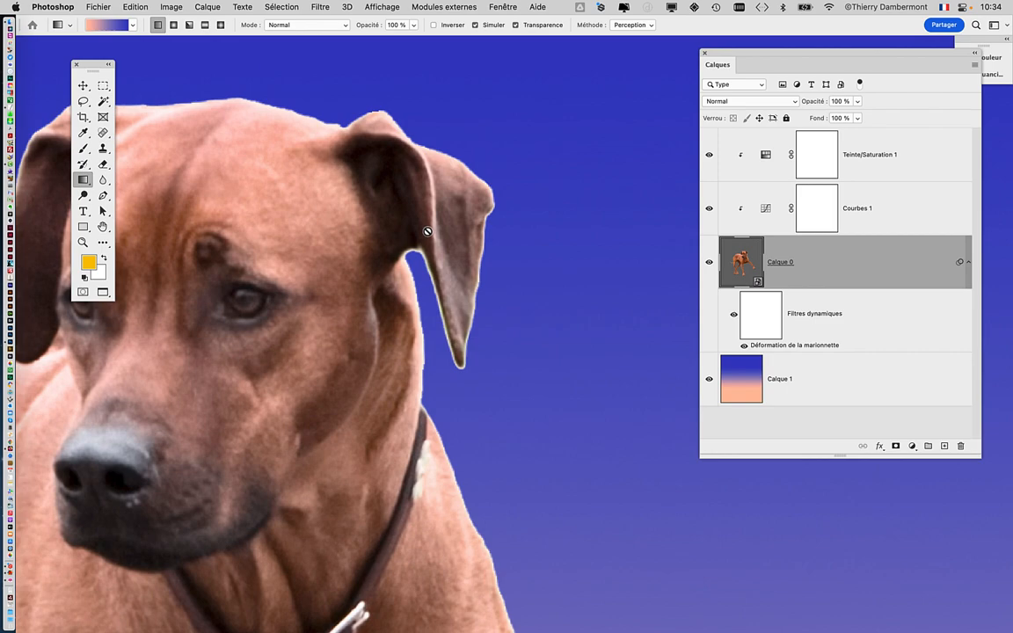
# Step: Open the contents of the dog's smart object layer Calque 0 for editing
pyautogui.scroll(5, 474, 201)
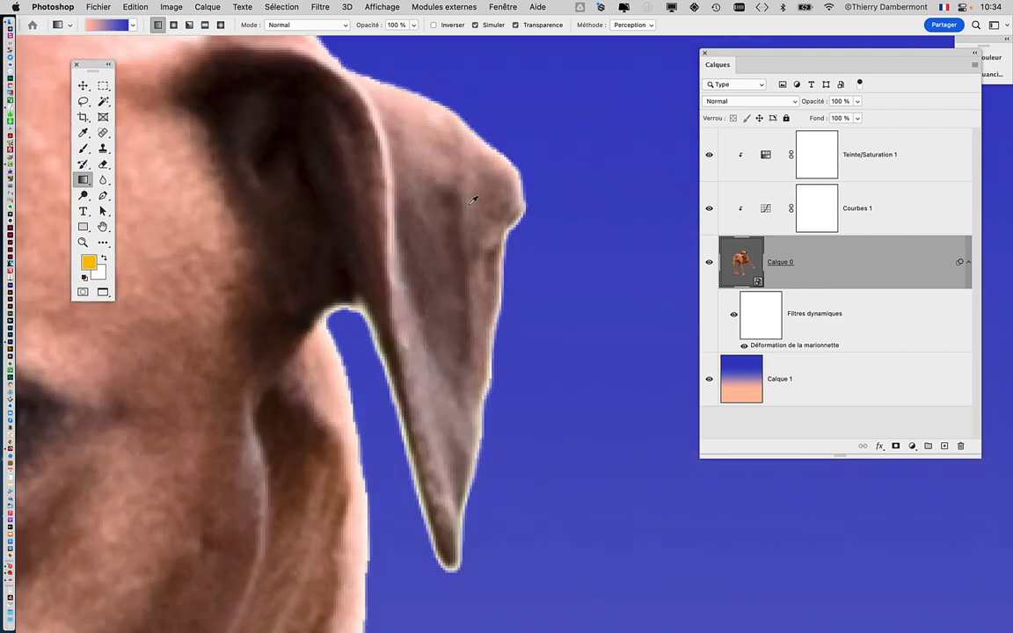
pyautogui.scroll(-3, 474, 202)
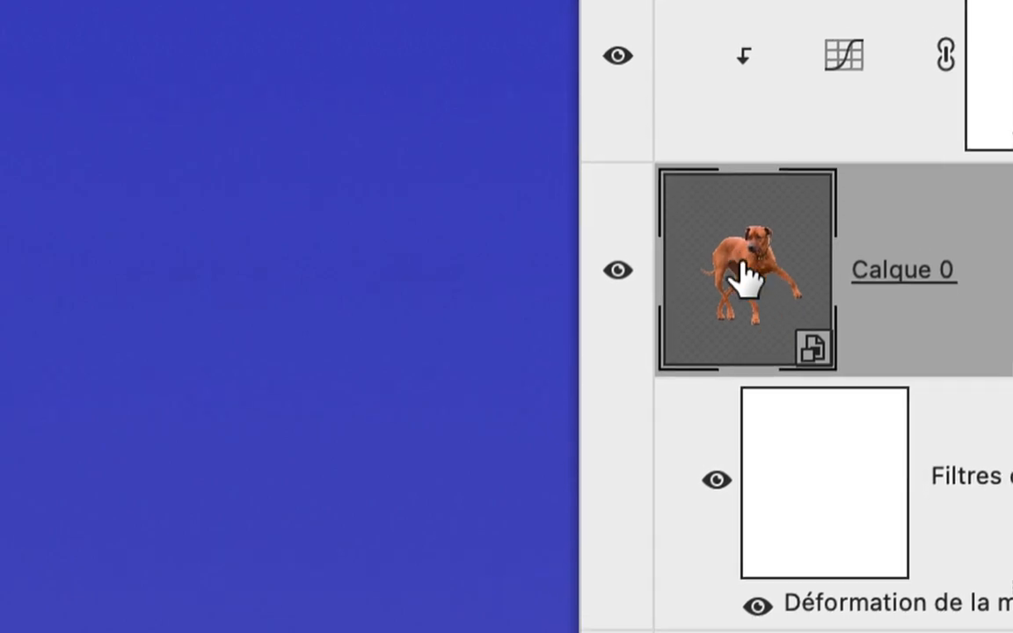
pyautogui.doubleClick(743, 273)
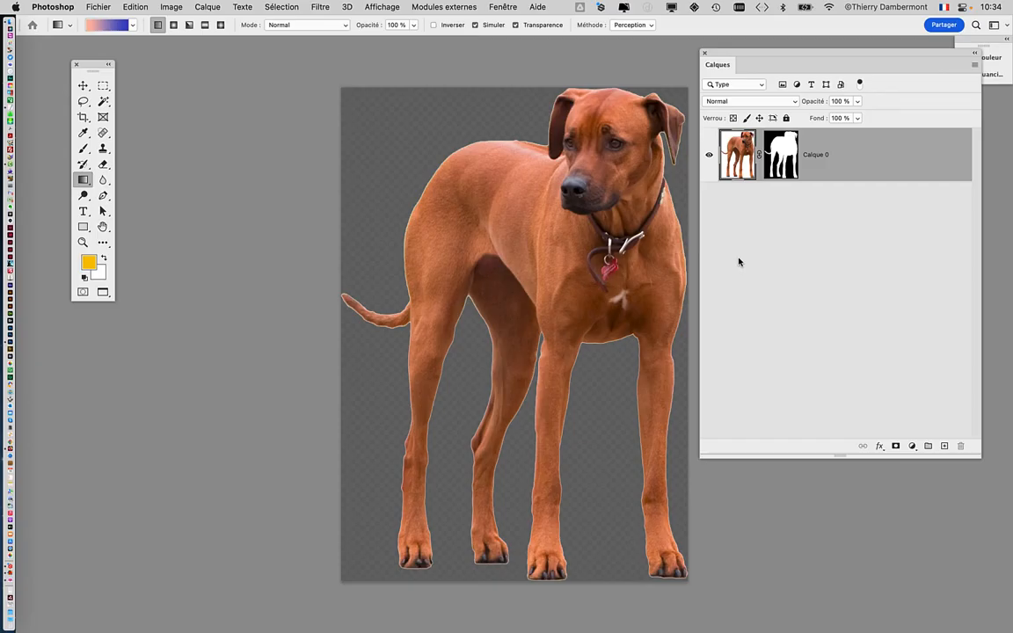
pyautogui.moveTo(553, 224); pyautogui.dragTo(429, 199)
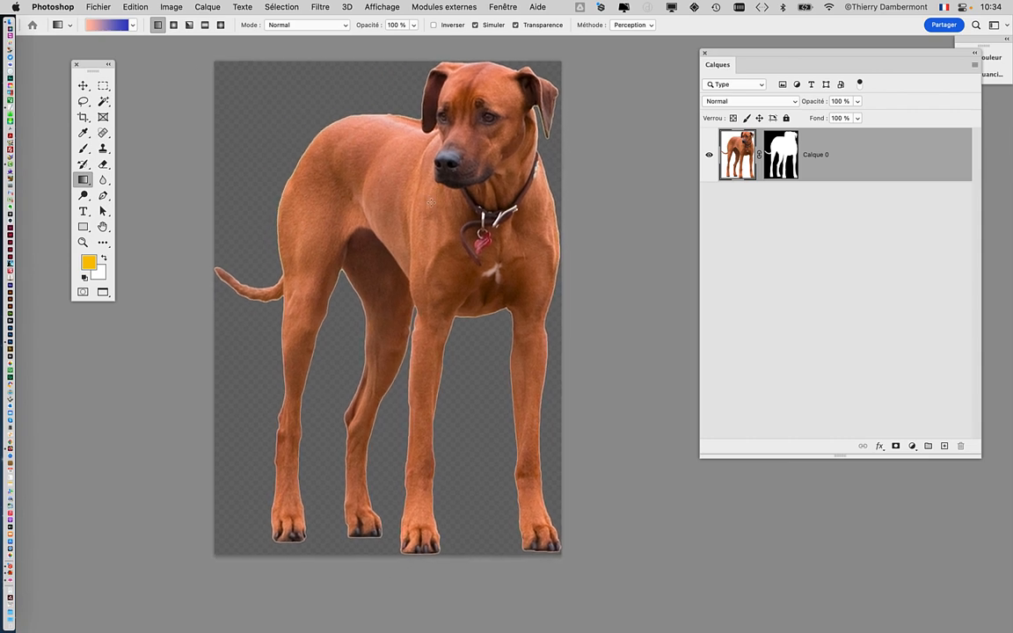
# Step: Select the dog's layer mask and start the Minimum filter on it, keeping the head and ear edges in view
pyautogui.scroll(1, 498, 94)
pyautogui.scroll(4, 528, 95)
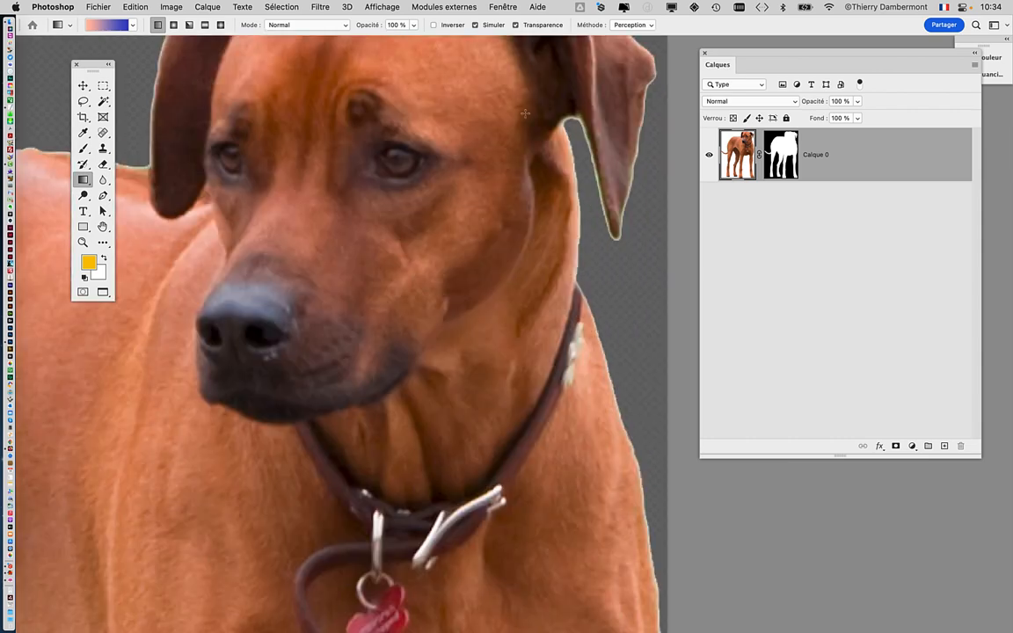
pyautogui.moveTo(555, 132); pyautogui.dragTo(571, 155)
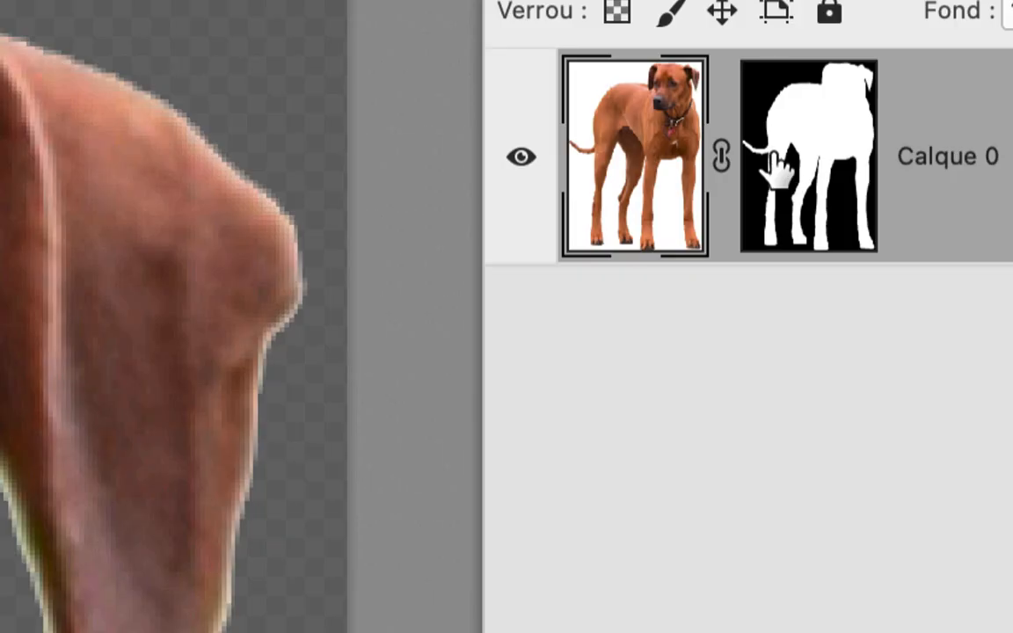
pyautogui.click(773, 163)
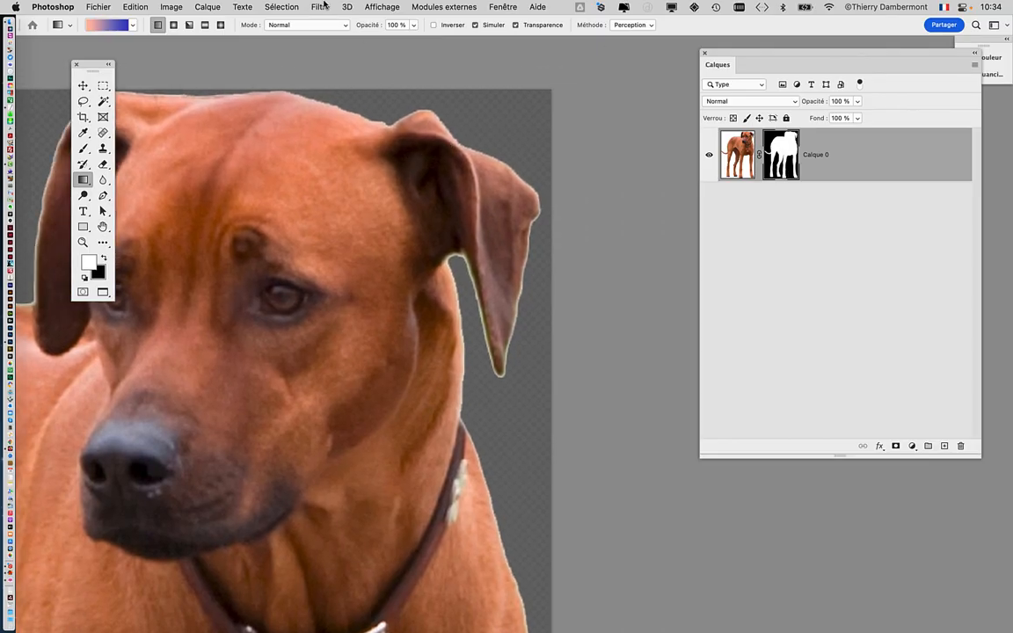
pyautogui.click(319, 7)
pyautogui.moveTo(372, 265)
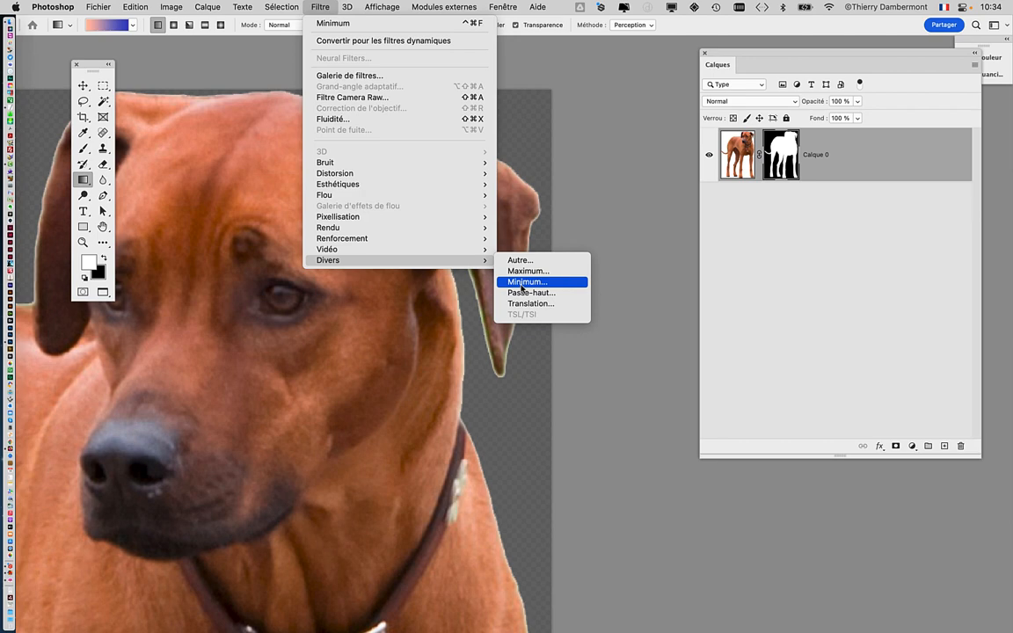
pyautogui.click(525, 283)
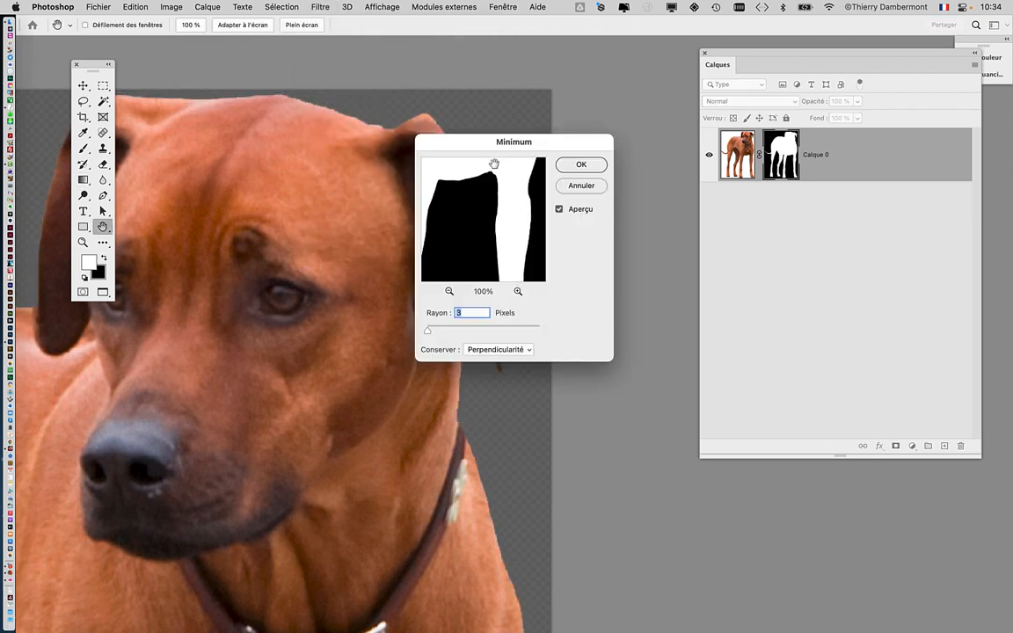
pyautogui.moveTo(491, 149); pyautogui.dragTo(681, 84)
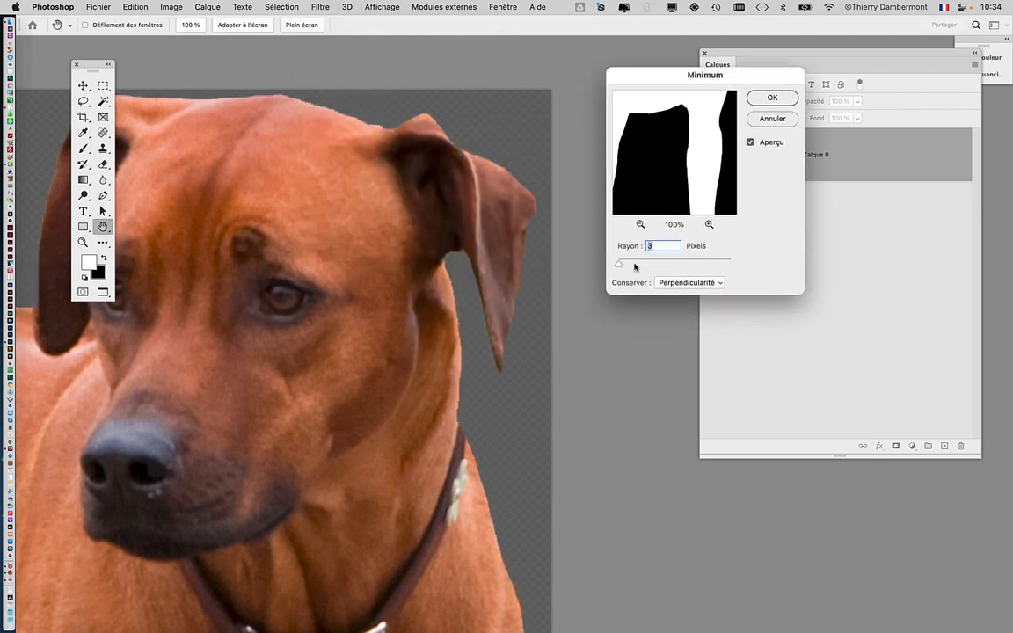
# Step: Try Minimum radii of 1, 4 and 20 pixels on the mask and compare the dog's outline
pyautogui.moveTo(620, 264); pyautogui.dragTo(616, 265)
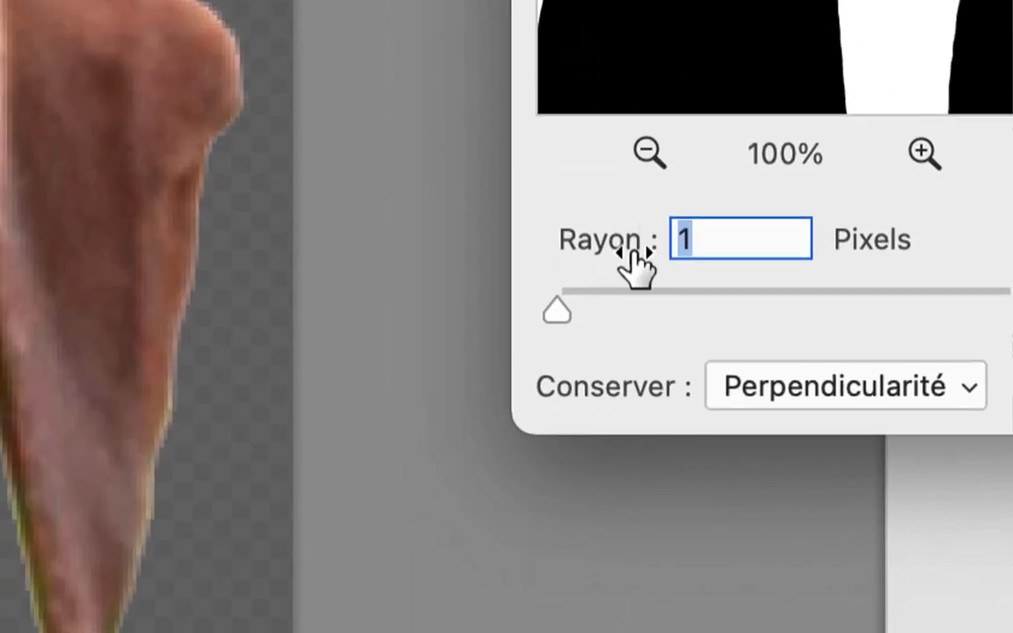
pyautogui.moveTo(558, 300); pyautogui.dragTo(570, 303)
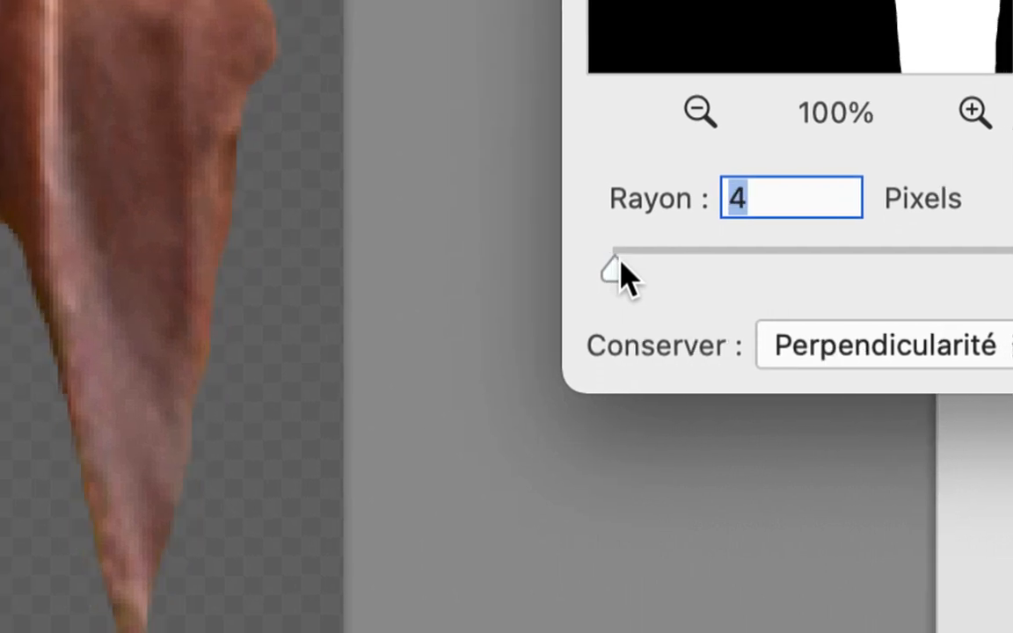
pyautogui.moveTo(620, 262); pyautogui.dragTo(617, 262)
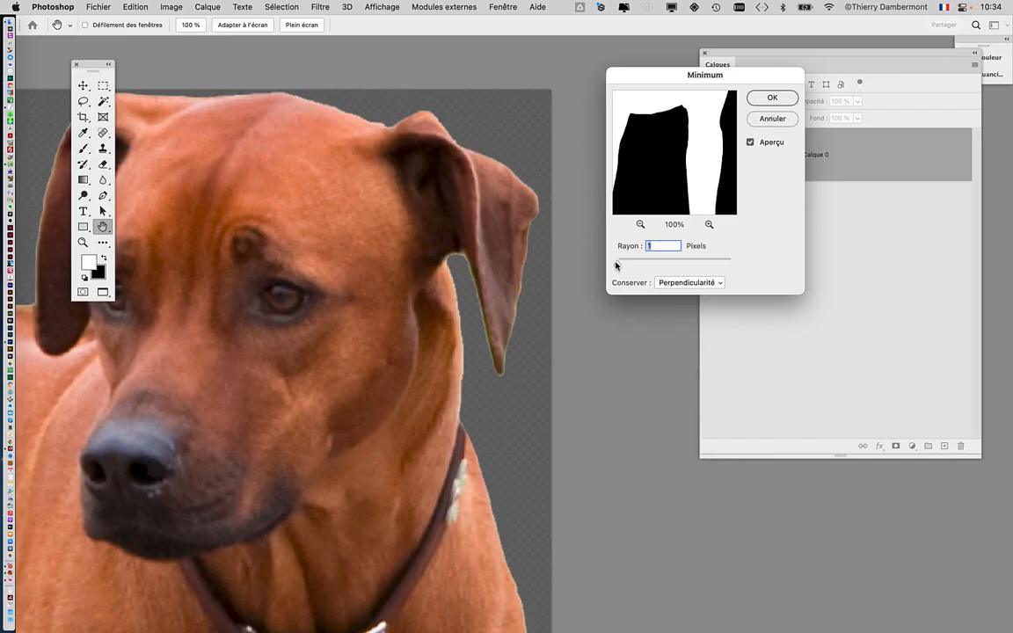
pyautogui.scroll(-3, 401, 281)
pyautogui.moveTo(402, 281); pyautogui.dragTo(404, 173)
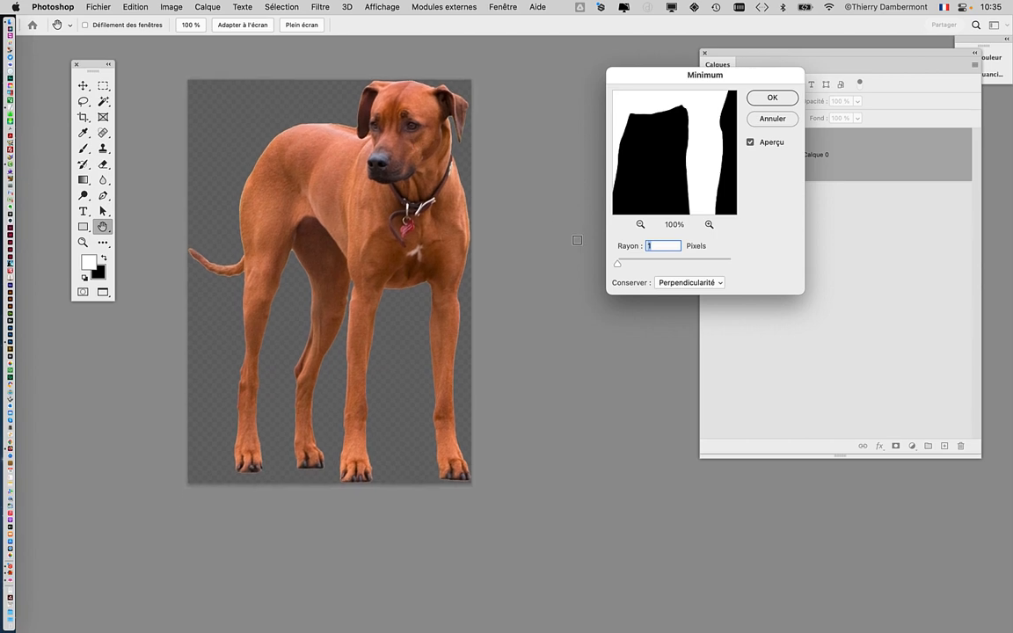
pyautogui.click(630, 264)
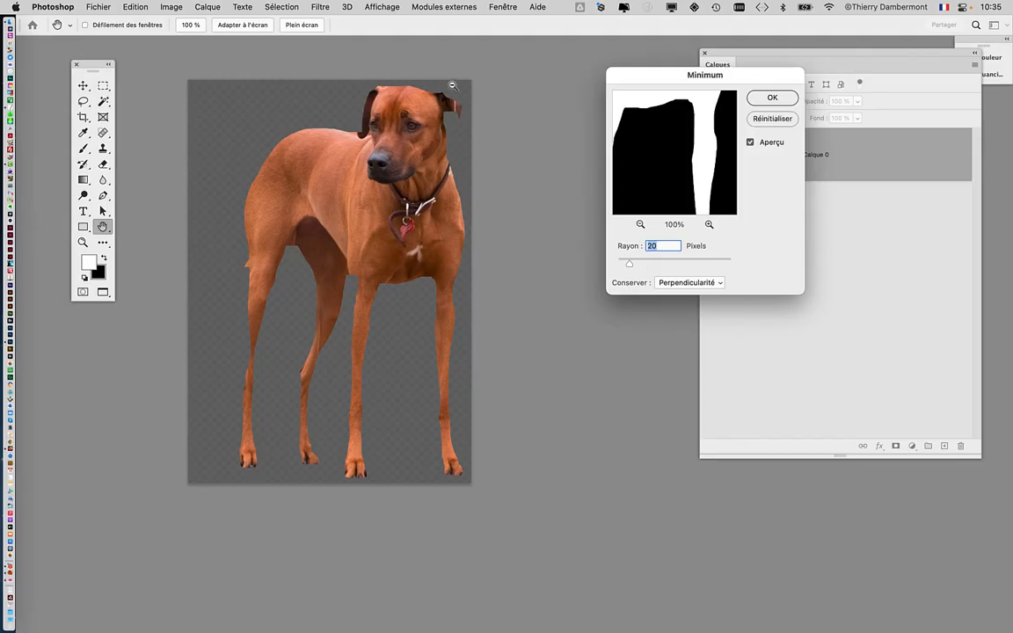
# Step: Apply the Minimum filter to the dog's mask with a radius of 2 pixels
pyautogui.scroll(5, 445, 89)
pyautogui.moveTo(629, 265); pyautogui.dragTo(616, 267)
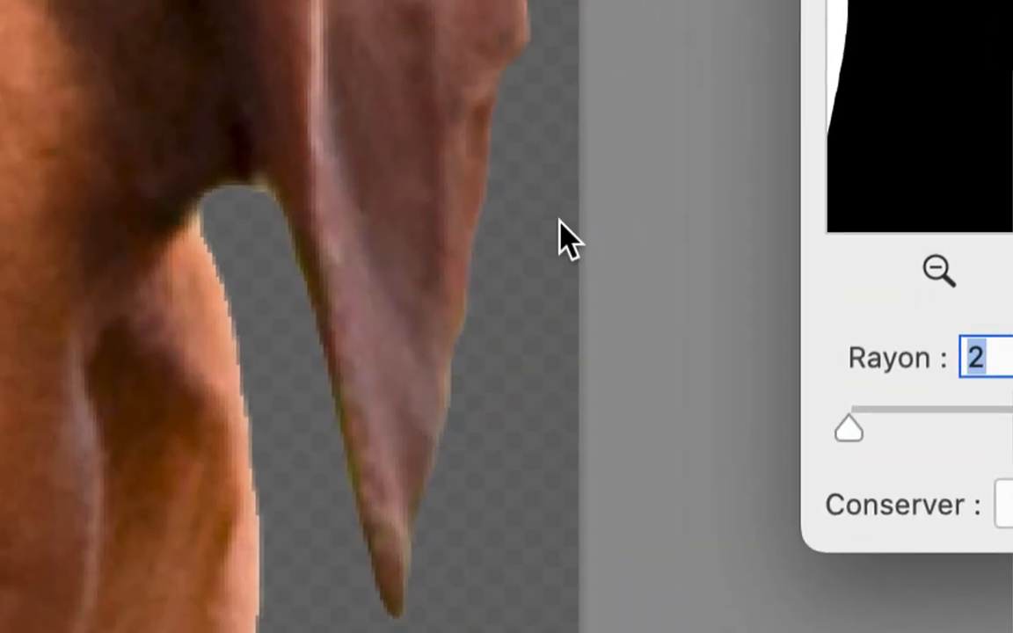
pyautogui.moveTo(328, 59); pyautogui.dragTo(435, 632)
pyautogui.moveTo(619, 261)
pyautogui.mouseDown()
pyautogui.moveTo(608, 280)
pyautogui.moveTo(621, 278)
pyautogui.moveTo(618, 267)
pyautogui.moveTo(621, 278)
pyautogui.mouseUp()
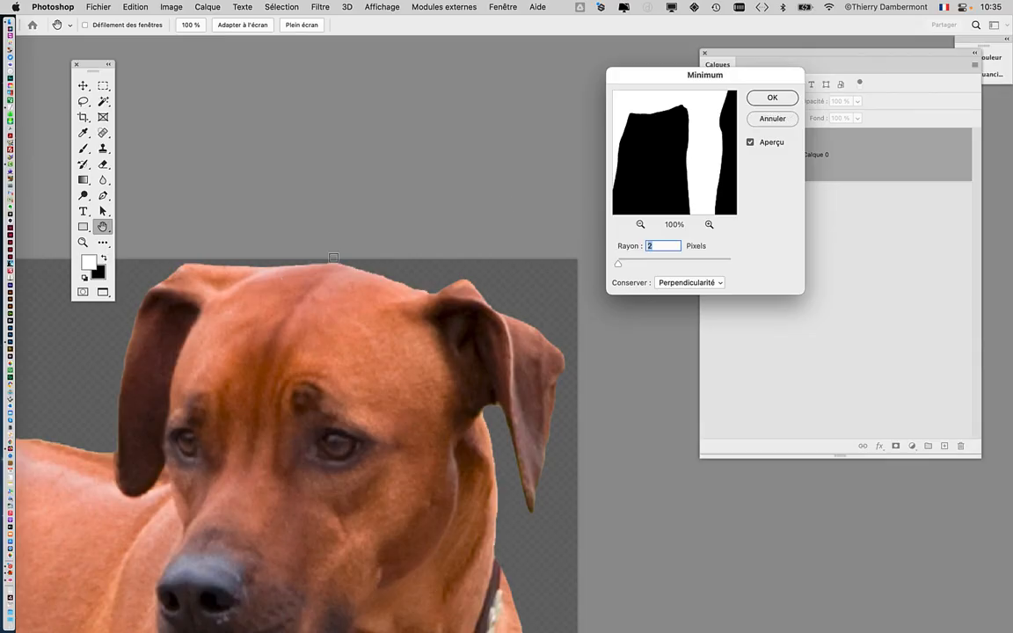
pyautogui.click(770, 98)
pyautogui.press('g')
pyautogui.press('super+minus')
pyautogui.press('super+minus')
pyautogui.press('super+minus')
pyautogui.press('super+minus')
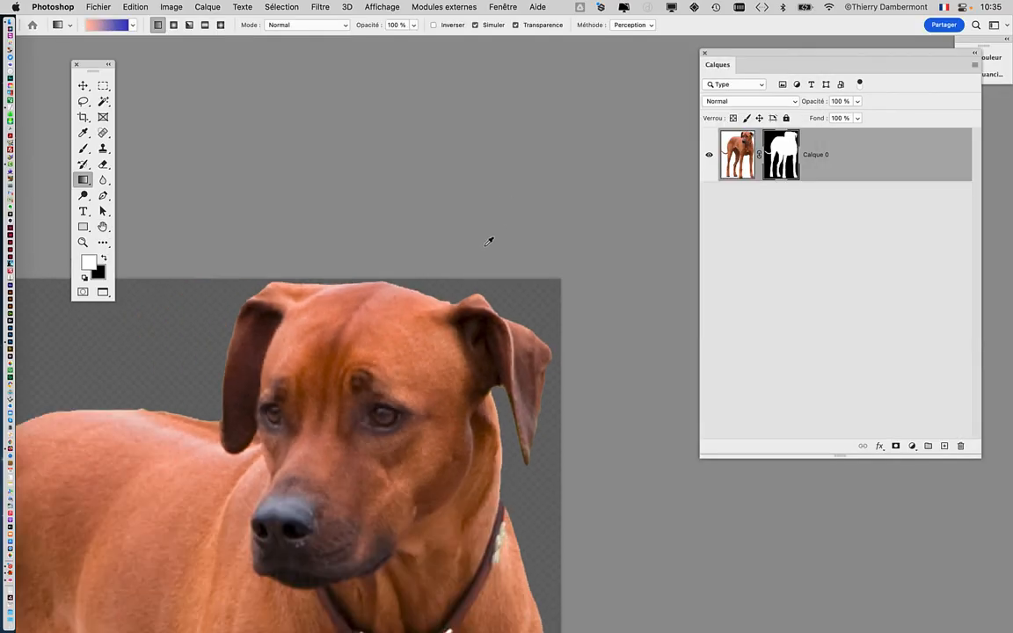
pyautogui.scroll(-5, 451, 279)
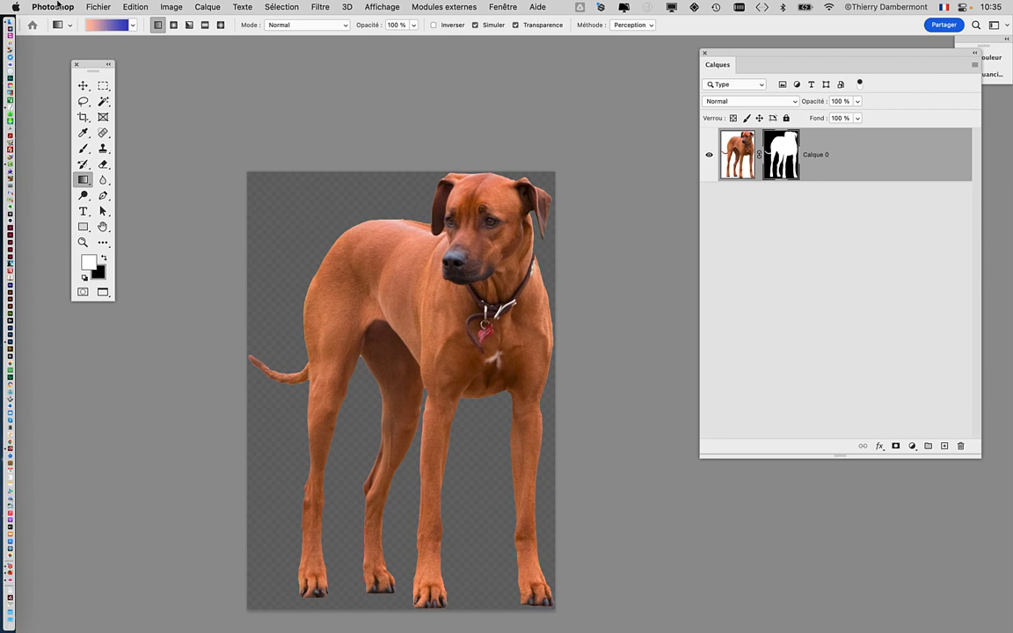
# Step: Save the smart object's contents and return to dog-isolated-on-white-03.psd to examine the dog's updated edges
pyautogui.click(91, 7)
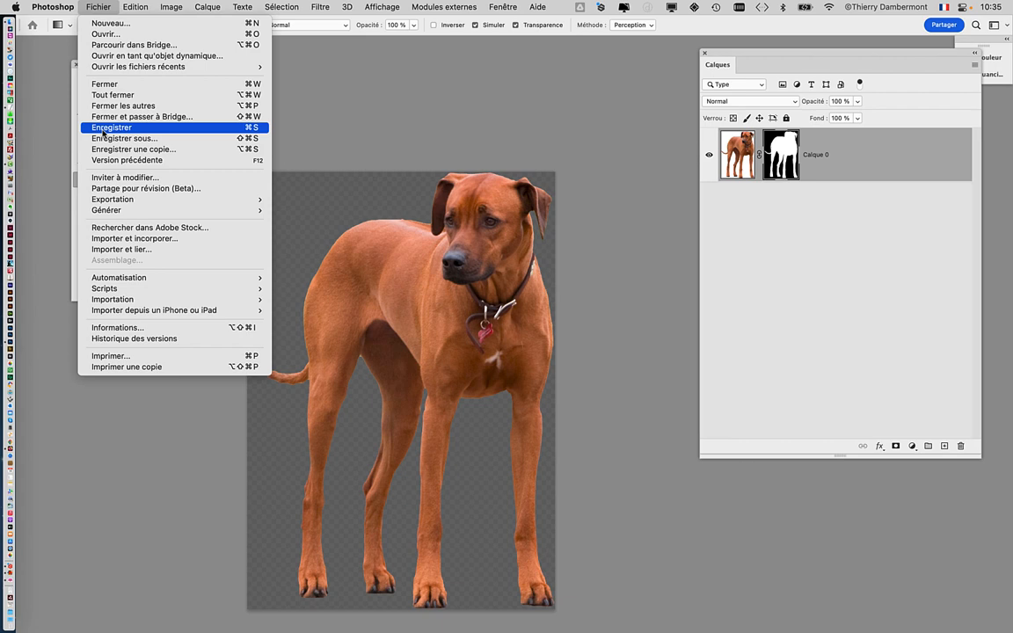
pyautogui.click(103, 127)
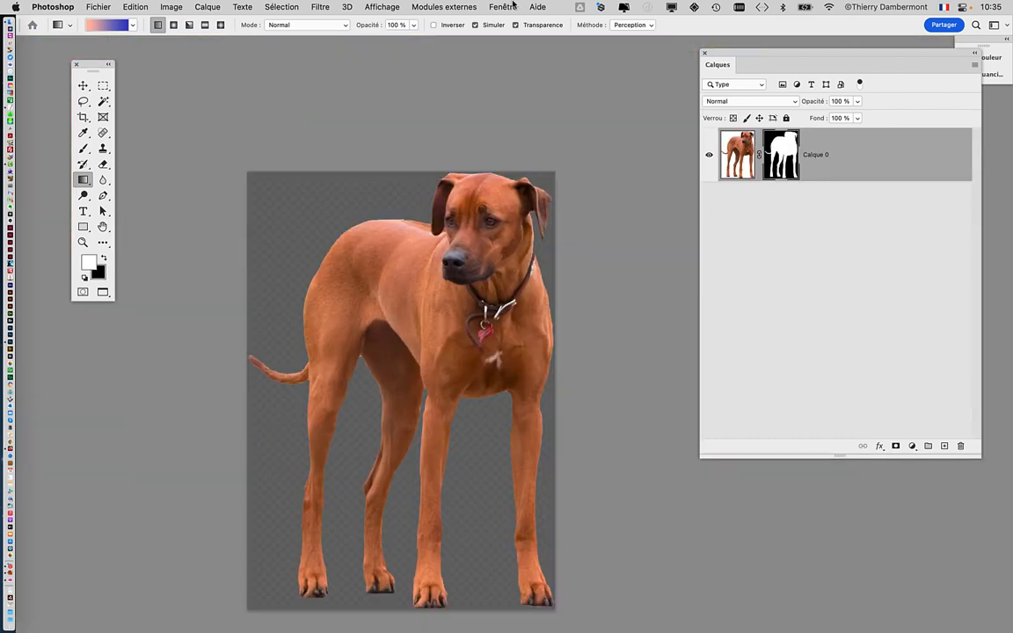
pyautogui.click(503, 7)
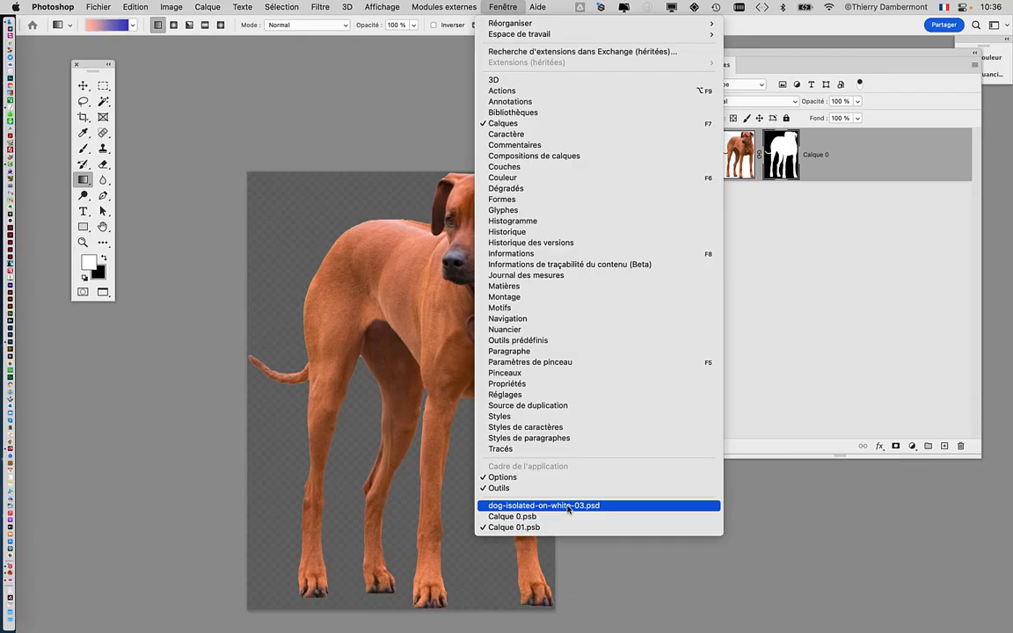
pyautogui.click(569, 507)
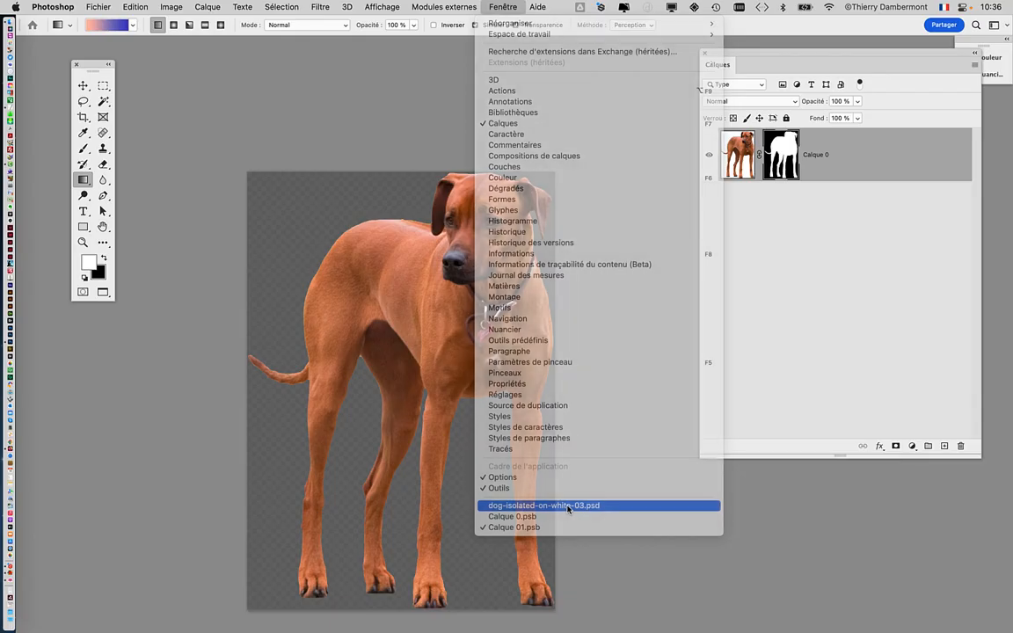
pyautogui.scroll(-2, 526, 450)
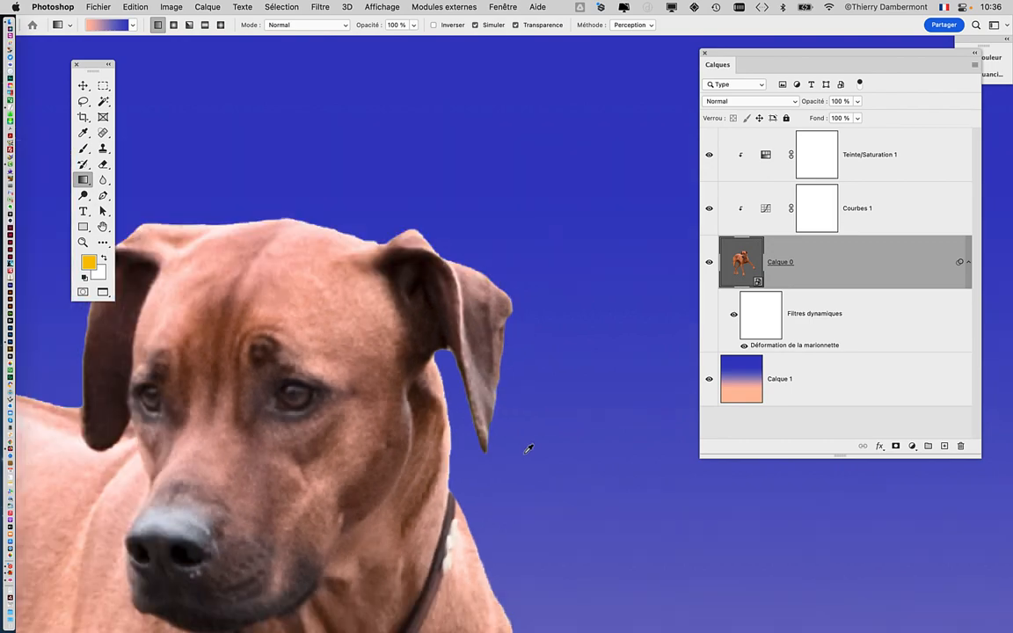
pyautogui.moveTo(357, 443); pyautogui.dragTo(490, 259)
pyautogui.scroll(-3, 489, 307)
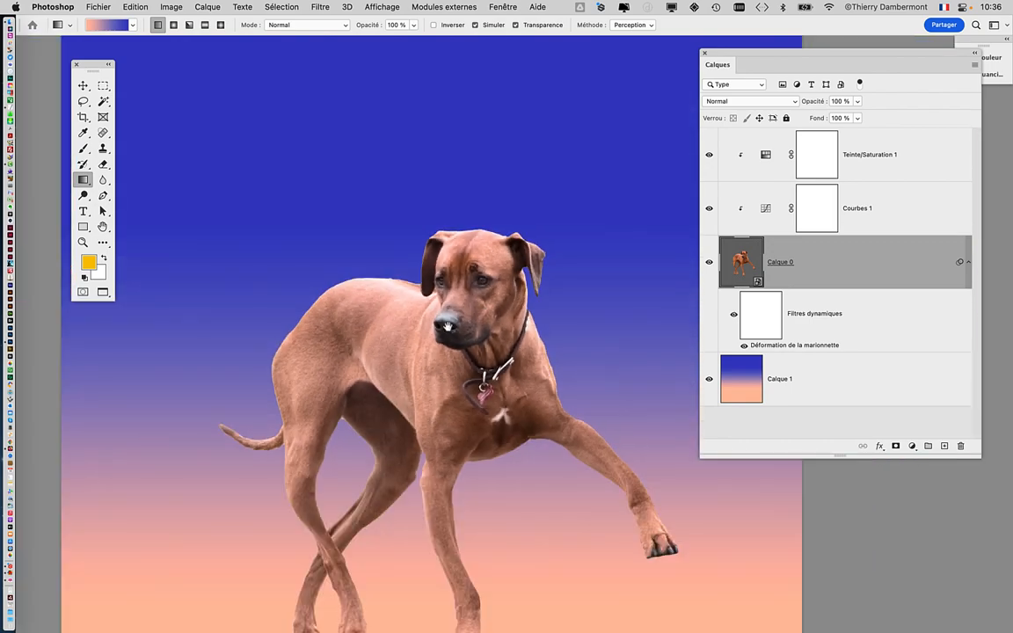
pyautogui.moveTo(426, 327); pyautogui.dragTo(404, 212)
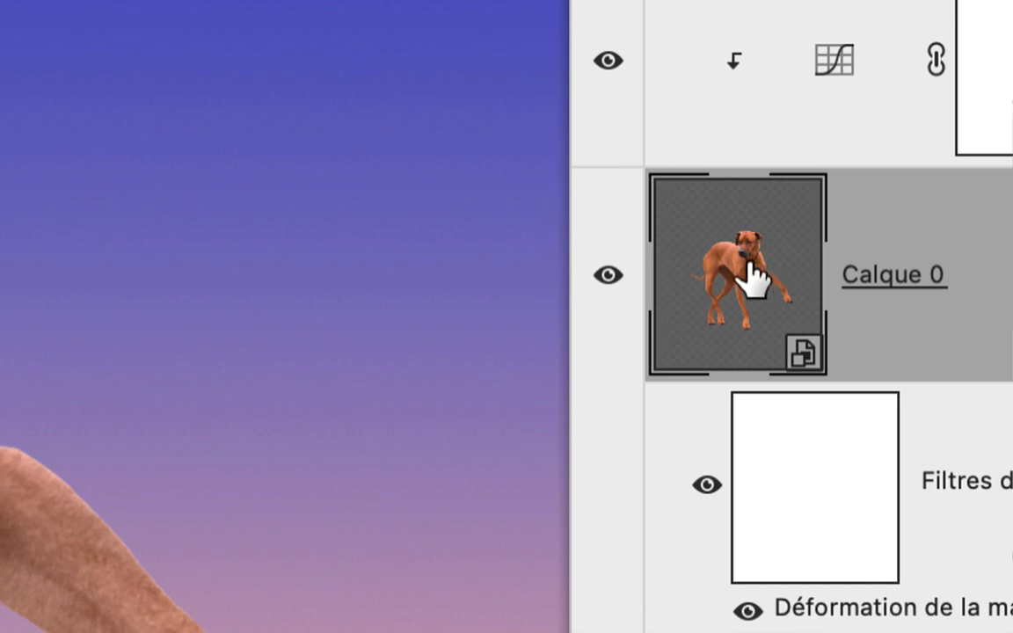
# Step: Reopen the contents of the Calque 0 smart object and add an empty layer above the dog
pyautogui.doubleClick(749, 264)
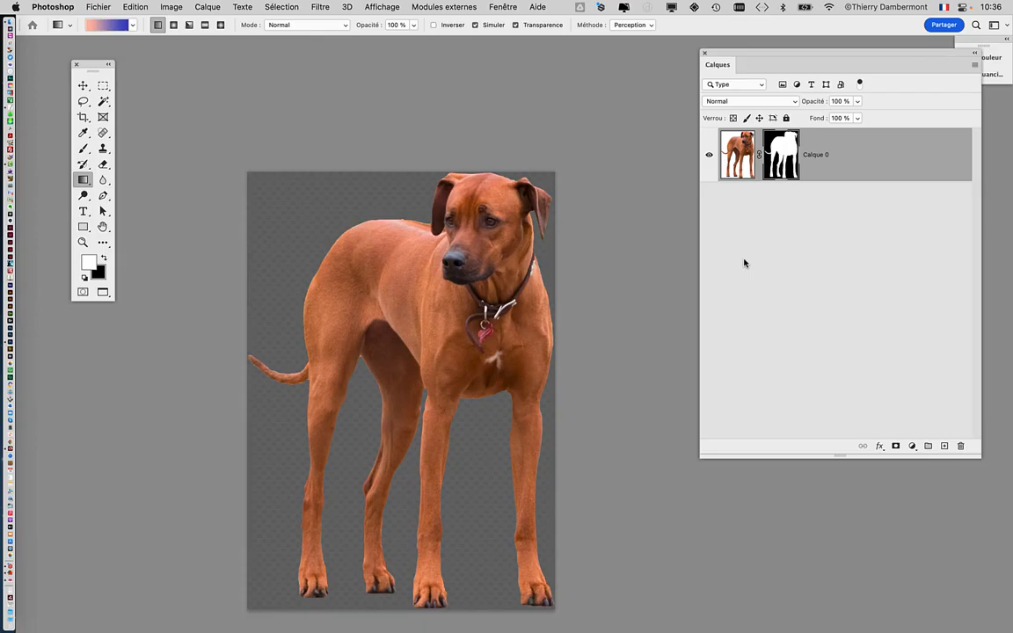
pyautogui.moveTo(453, 317); pyautogui.dragTo(427, 234)
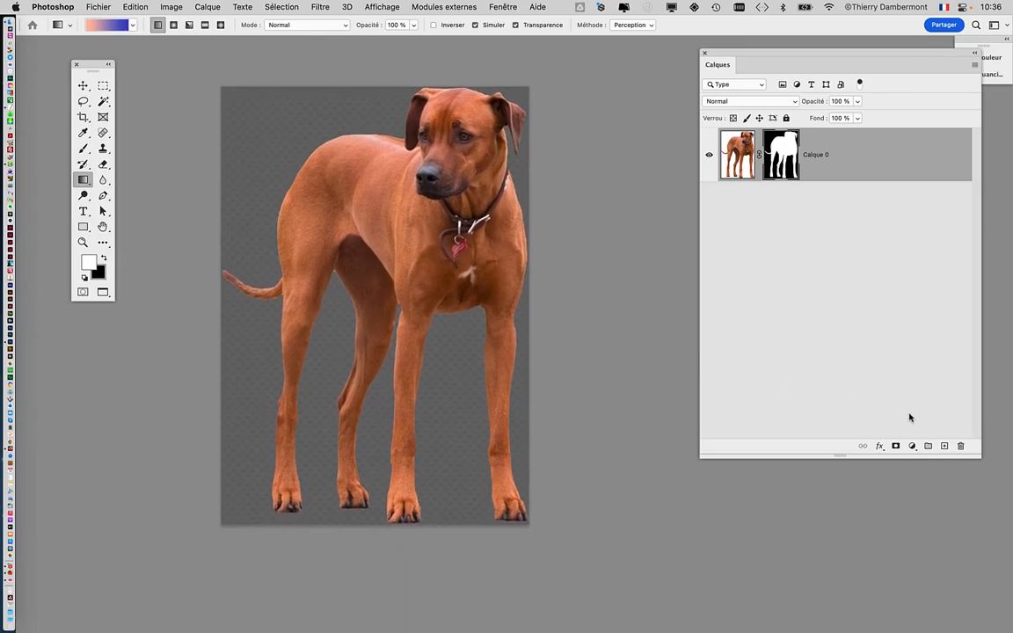
pyautogui.moveTo(775, 55); pyautogui.dragTo(662, 67)
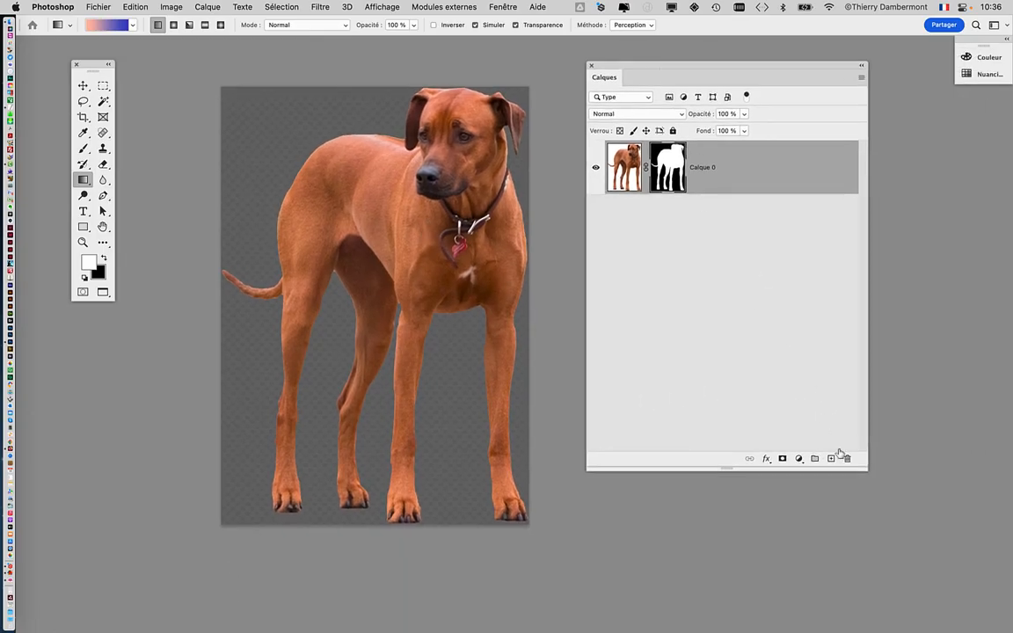
pyautogui.moveTo(866, 469); pyautogui.dragTo(846, 289)
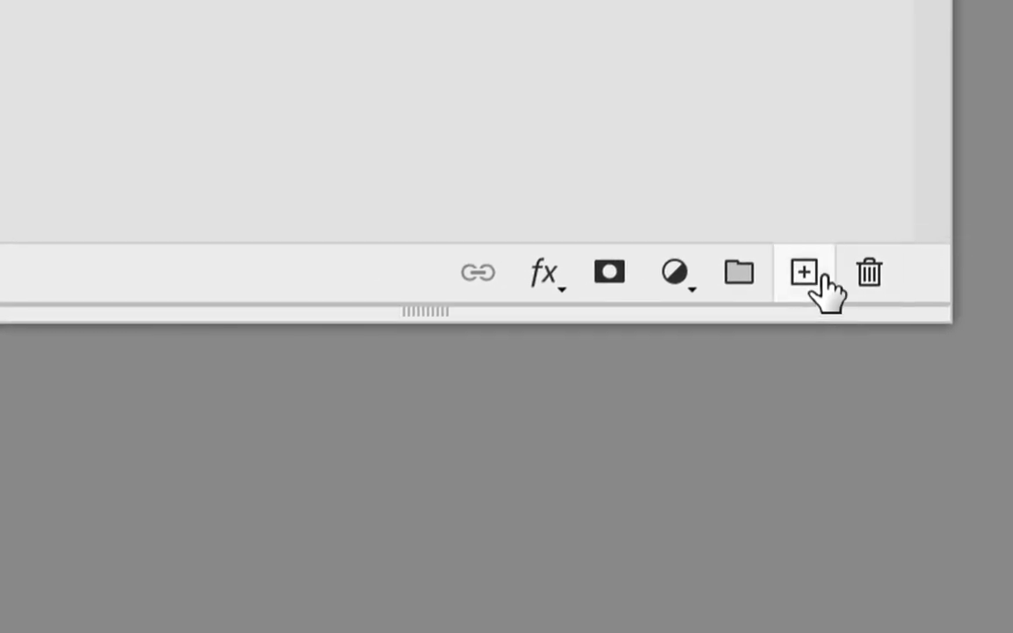
pyautogui.click(822, 274)
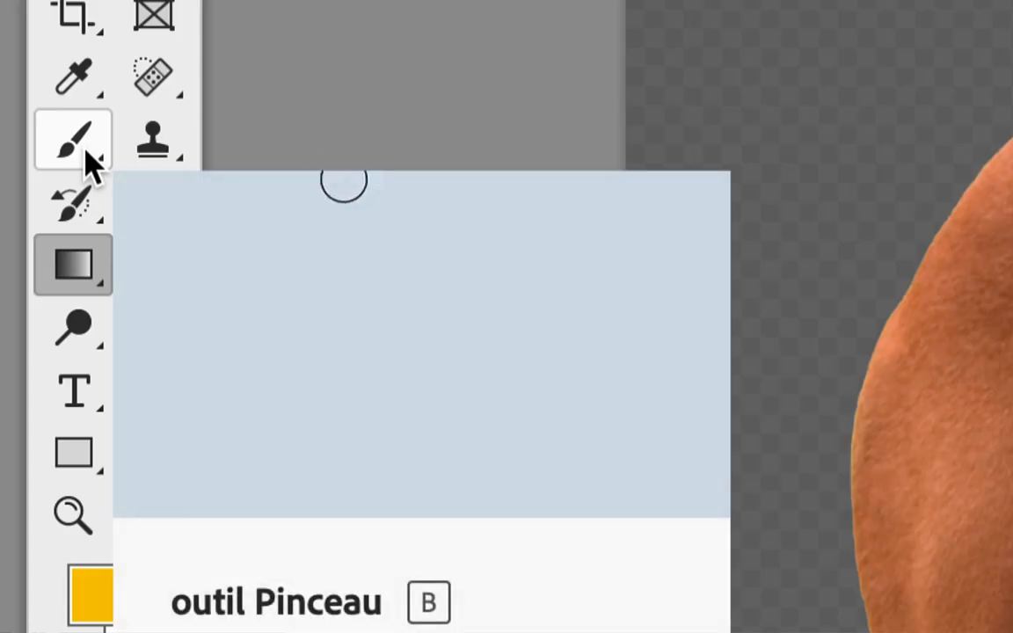
# Step: Choose the Brush tool, reduce its size to 26 px and set the foreground colour to bright green
pyautogui.click(84, 150)
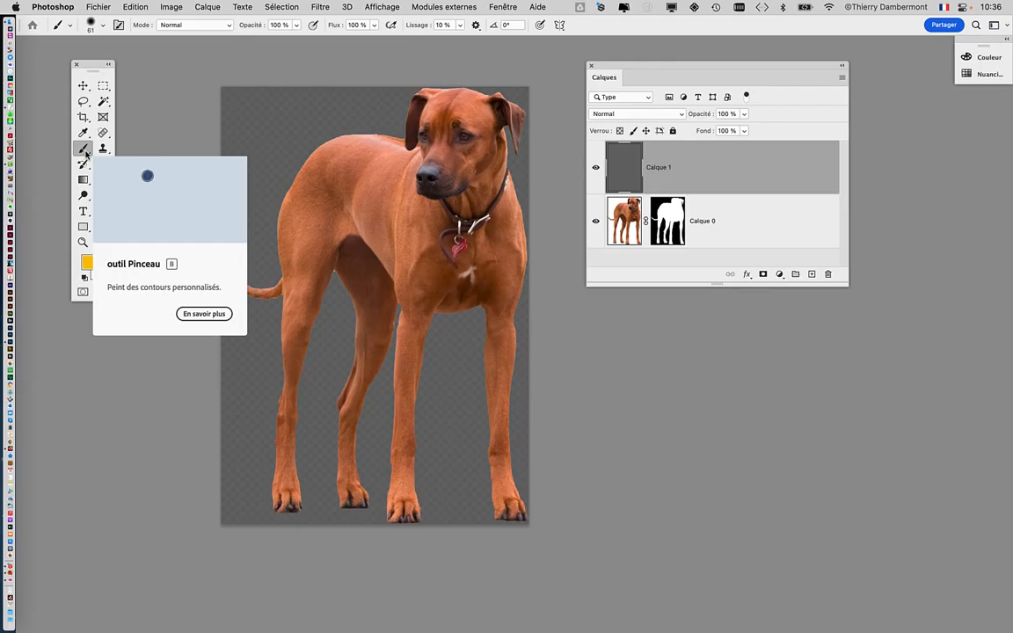
pyautogui.moveTo(324, 225)
pyautogui.mouseDown()
pyautogui.moveTo(325, 273)
pyautogui.moveTo(306, 289)
pyautogui.mouseUp()
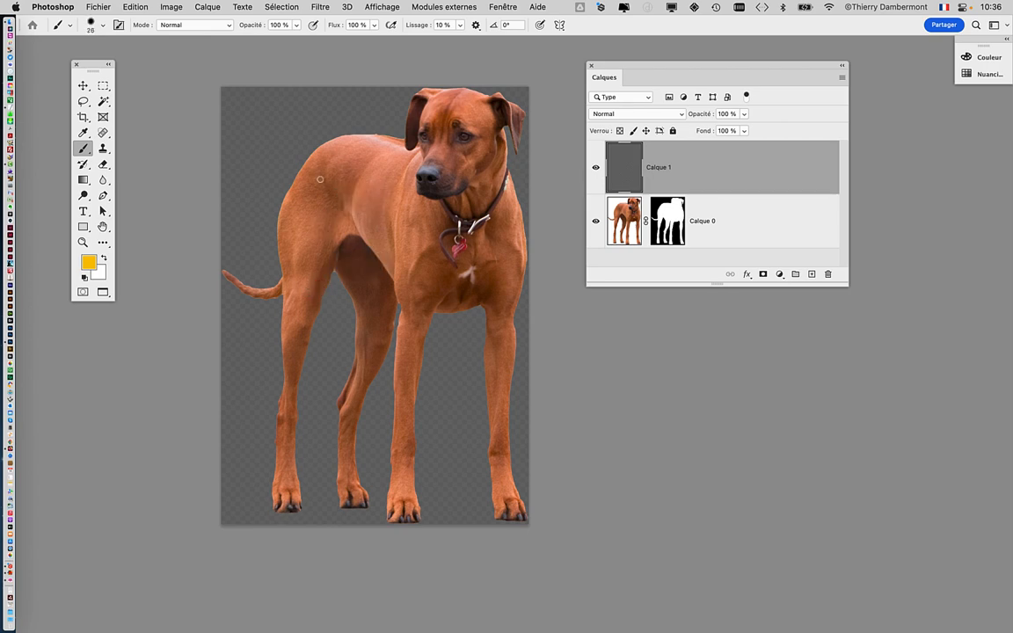
pyautogui.click(88, 262)
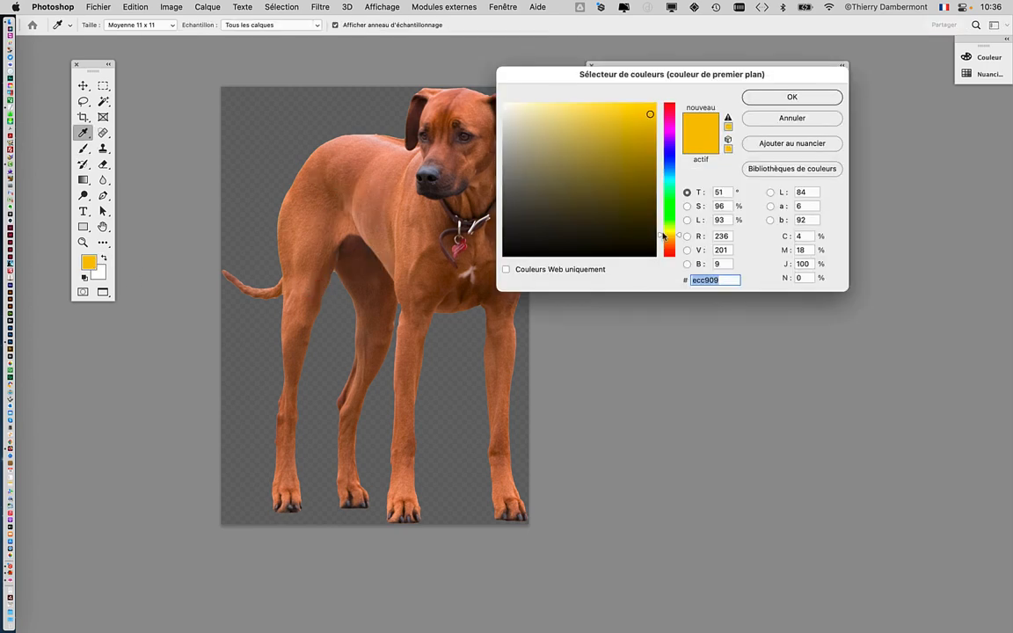
pyautogui.click(669, 199)
pyautogui.click(790, 97)
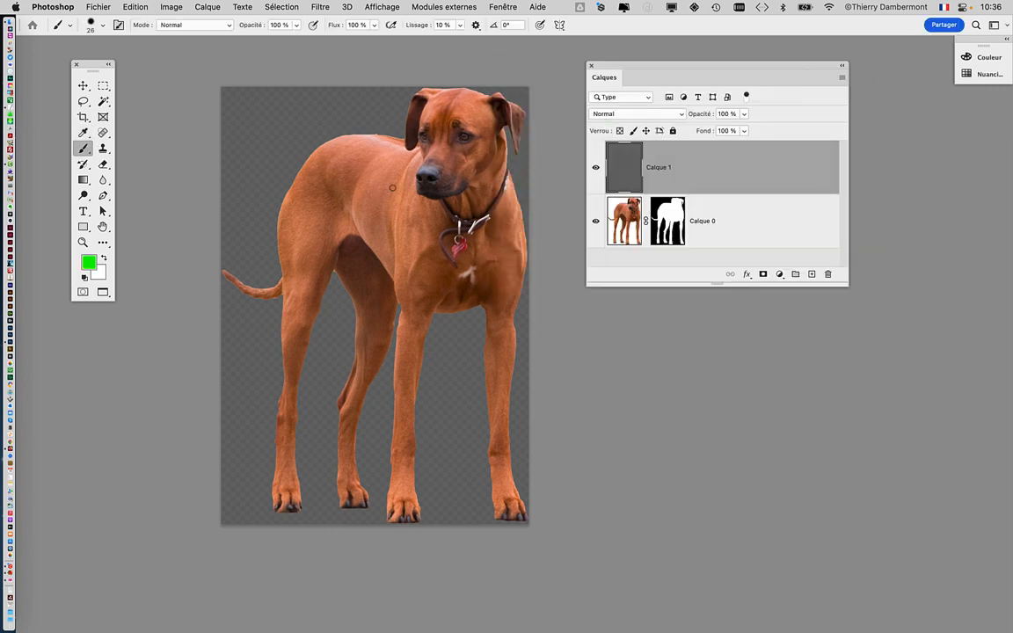
# Step: Paint loose green strokes over the dog's back, flank and legs on Calque 1, and save the smart object's contents
pyautogui.moveTo(391, 167)
pyautogui.mouseDown()
pyautogui.moveTo(364, 156)
pyautogui.moveTo(348, 175)
pyautogui.moveTo(331, 168)
pyautogui.moveTo(288, 230)
pyautogui.moveTo(282, 253)
pyautogui.moveTo(293, 313)
pyautogui.mouseUp()
pyautogui.moveTo(312, 257)
pyautogui.mouseDown()
pyautogui.moveTo(366, 208)
pyautogui.moveTo(379, 186)
pyautogui.moveTo(409, 247)
pyautogui.moveTo(412, 314)
pyautogui.mouseUp()
pyautogui.moveTo(408, 355); pyautogui.dragTo(406, 371)
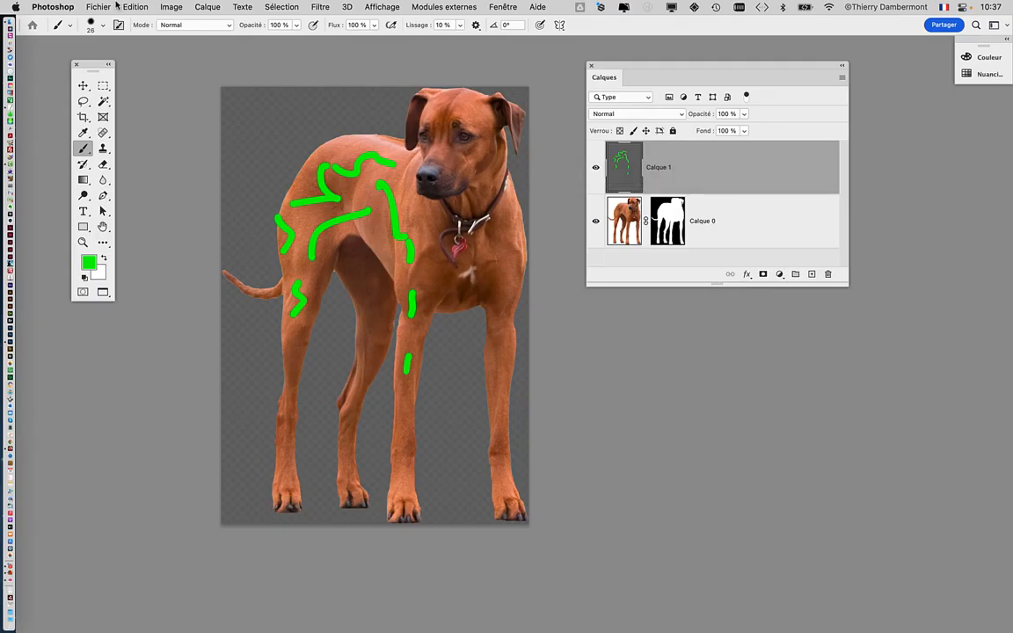
pyautogui.click(100, 7)
pyautogui.click(112, 127)
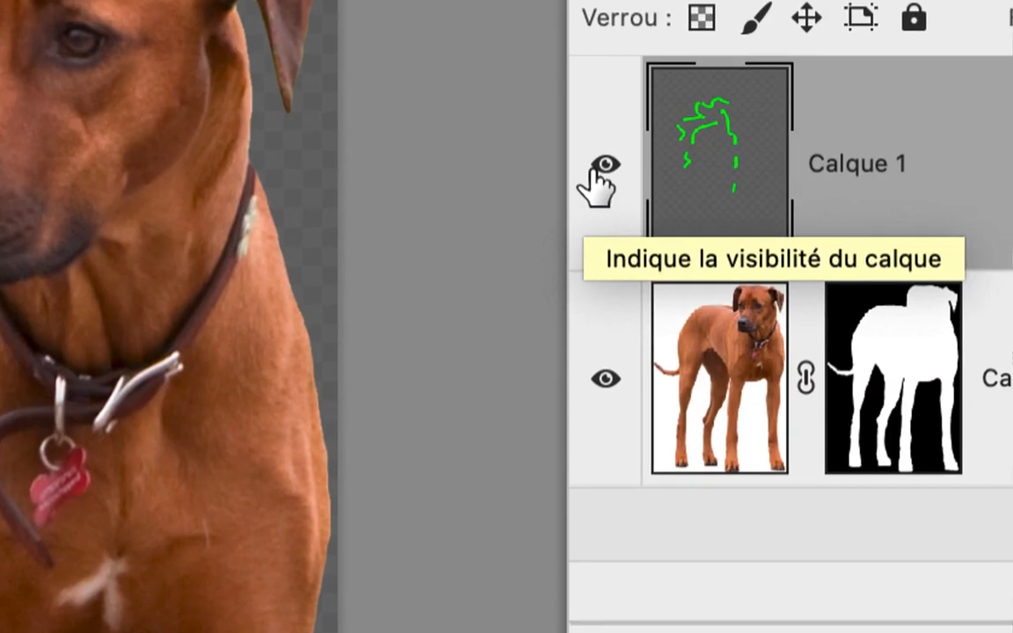
# Step: Hide the green-stroke layer Calque 1 and save the smart object's contents to update the dog in the main composition
pyautogui.click(595, 174)
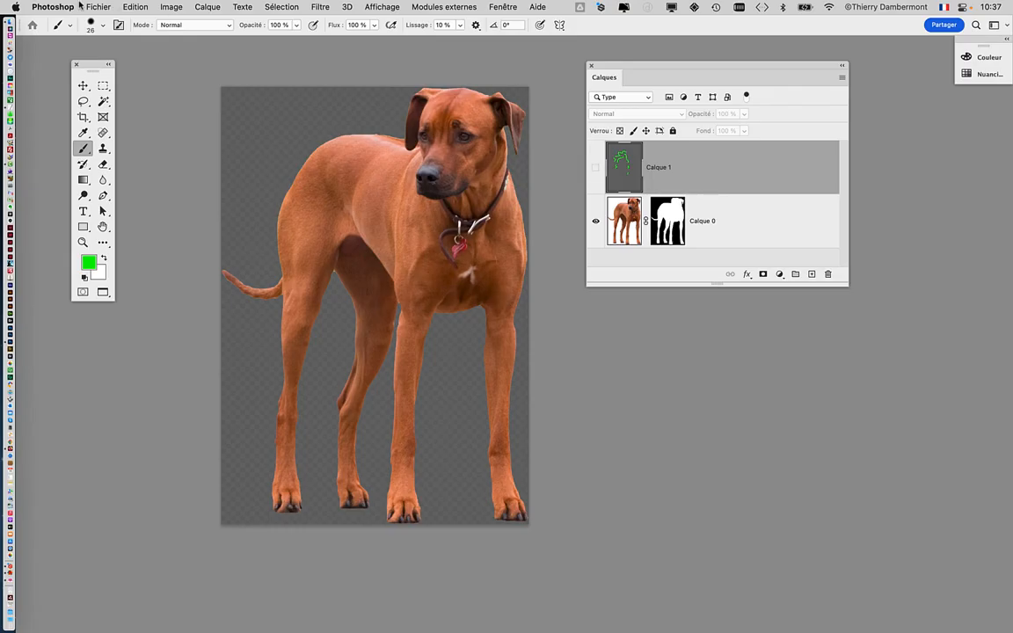
pyautogui.click(97, 6)
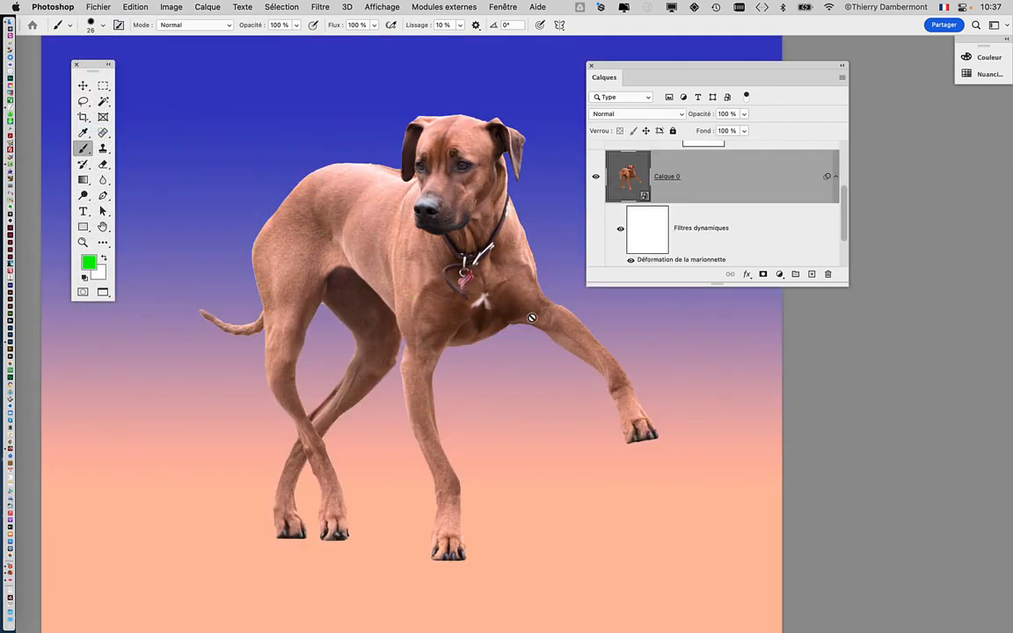
pyautogui.scroll(-2, 531, 317)
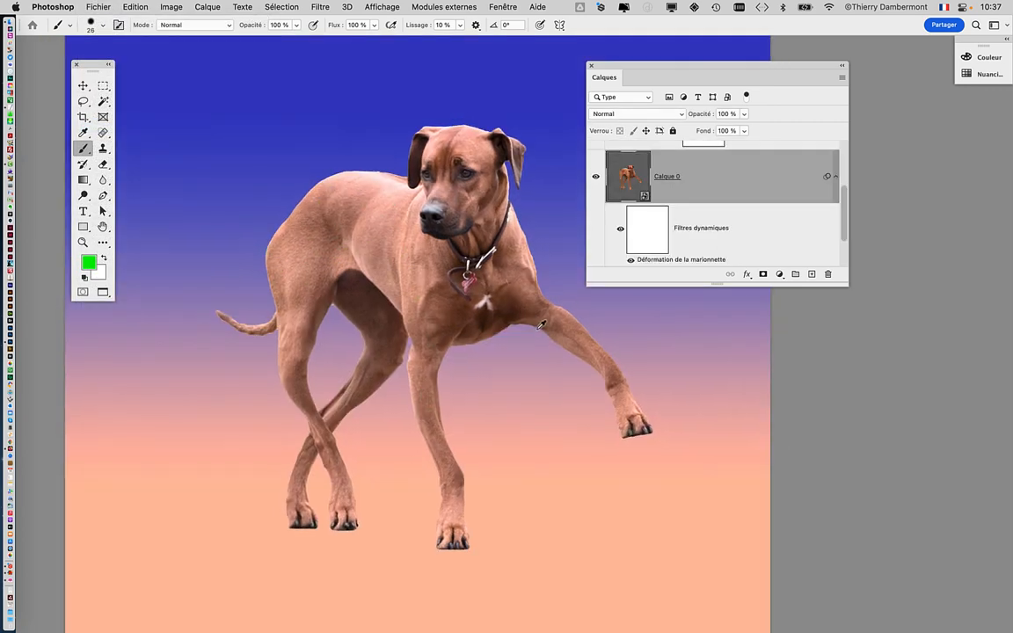
pyautogui.scroll(-1, 541, 325)
pyautogui.moveTo(467, 324); pyautogui.dragTo(381, 305)
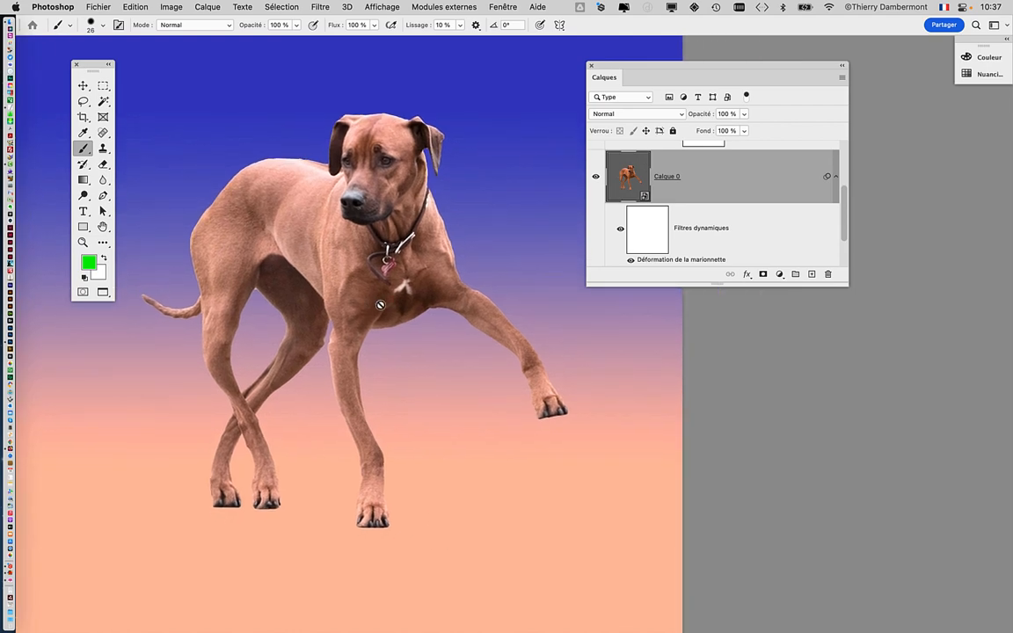